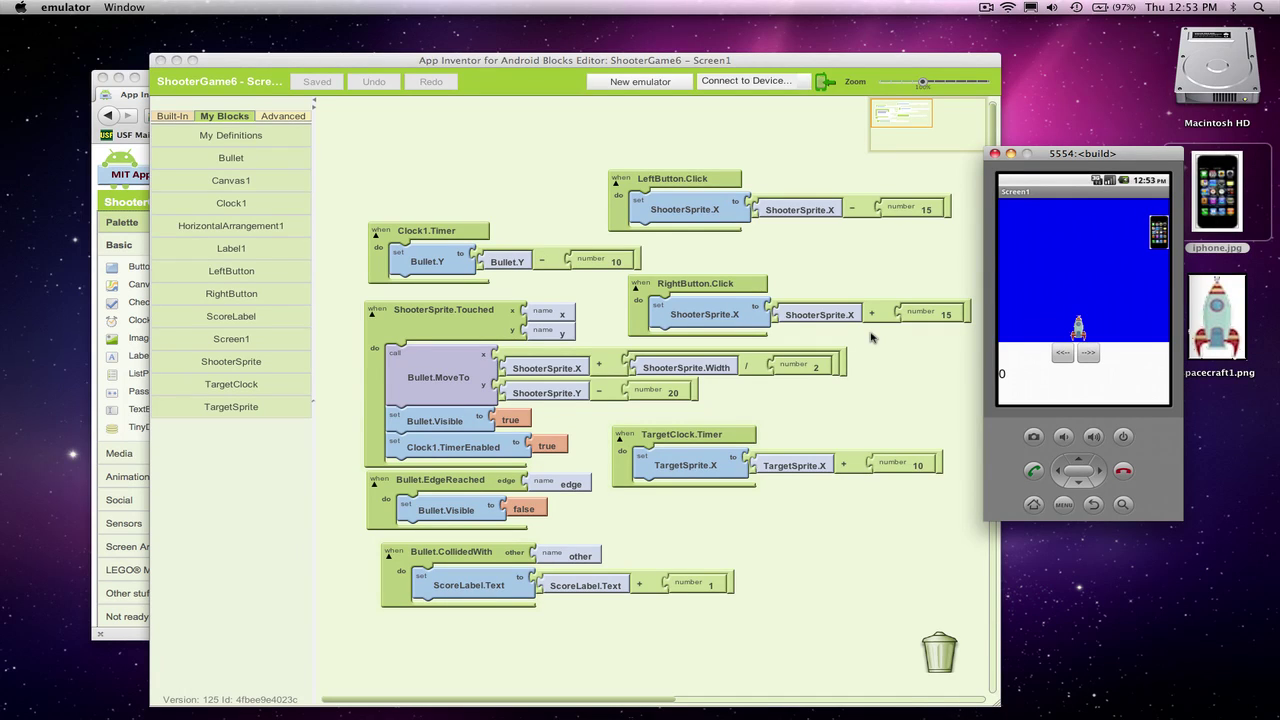
# Step: Nudge Bullet.CollidedWith left, check the emulator, and place a TargetSprite.EdgeReached event
pyautogui.click(491, 556)
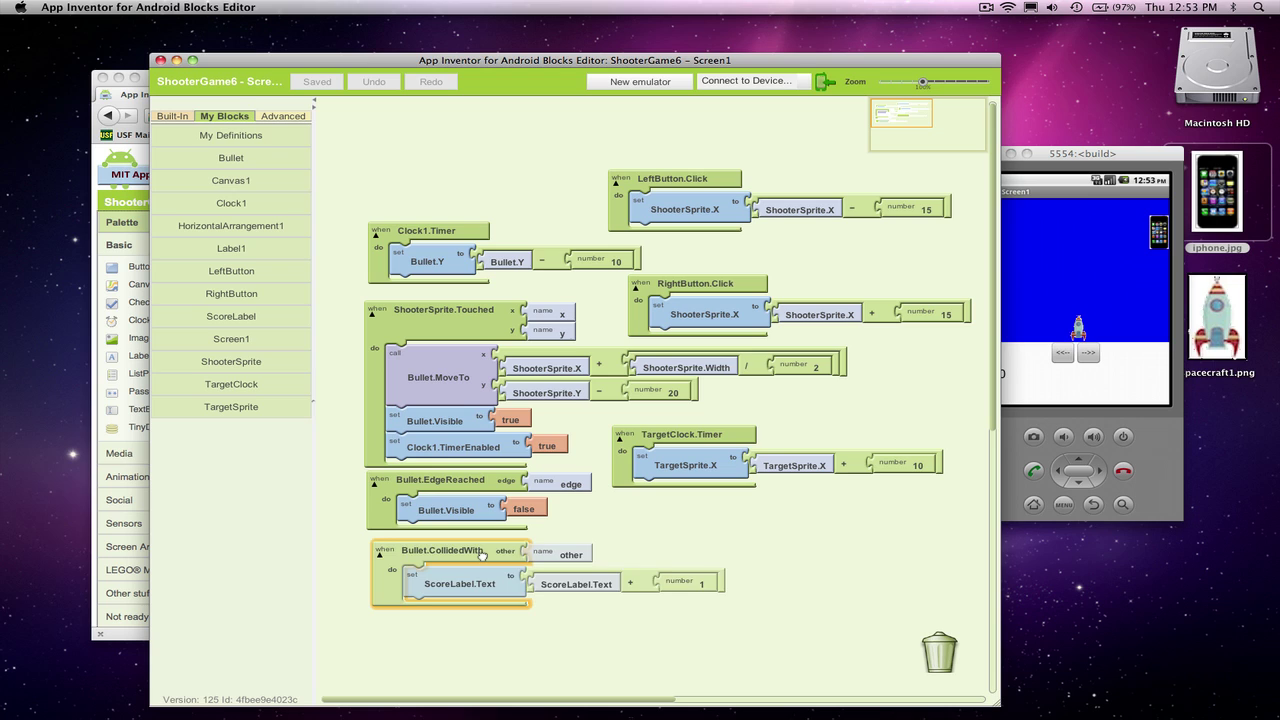
pyautogui.moveTo(491, 556); pyautogui.dragTo(477, 553)
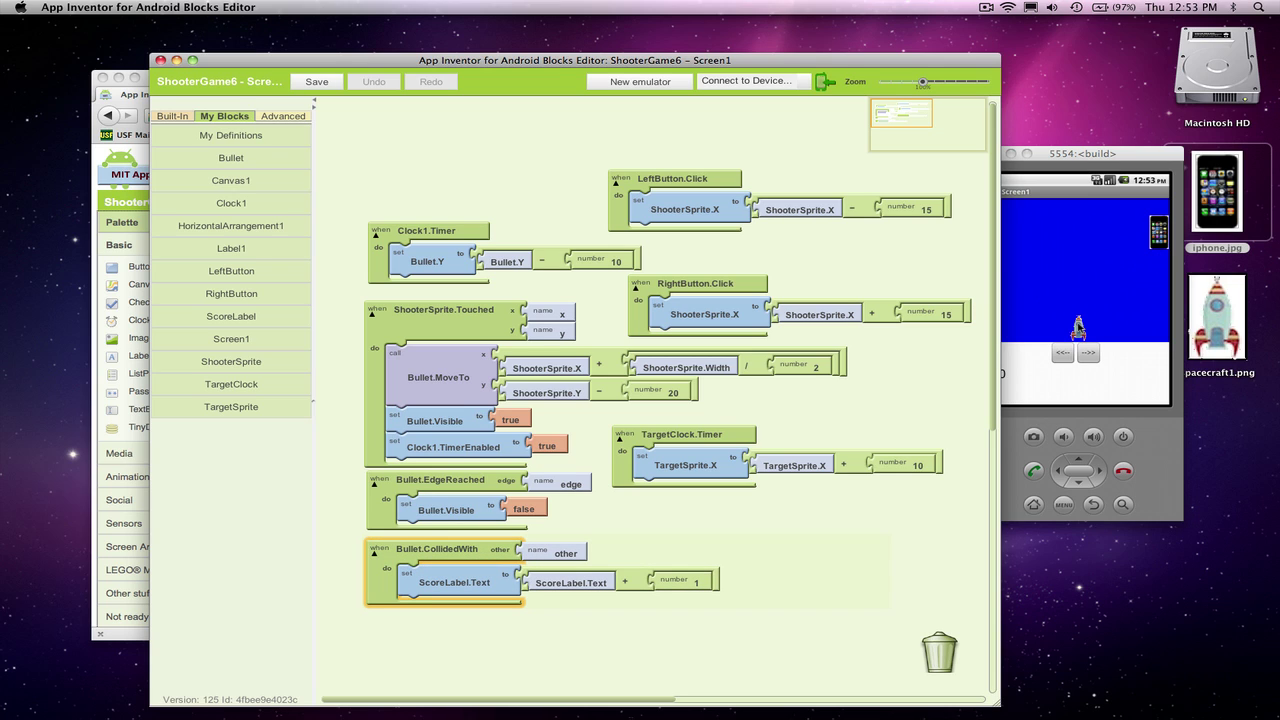
pyautogui.click(1104, 154)
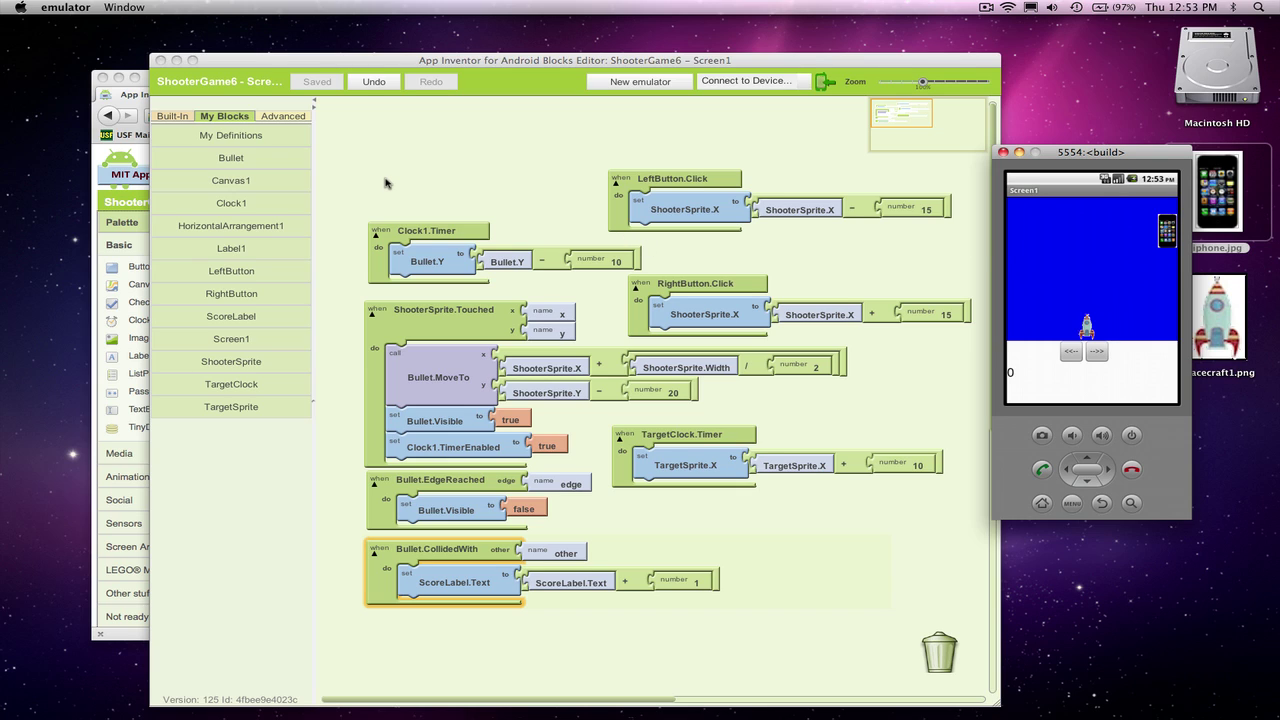
pyautogui.click(236, 407)
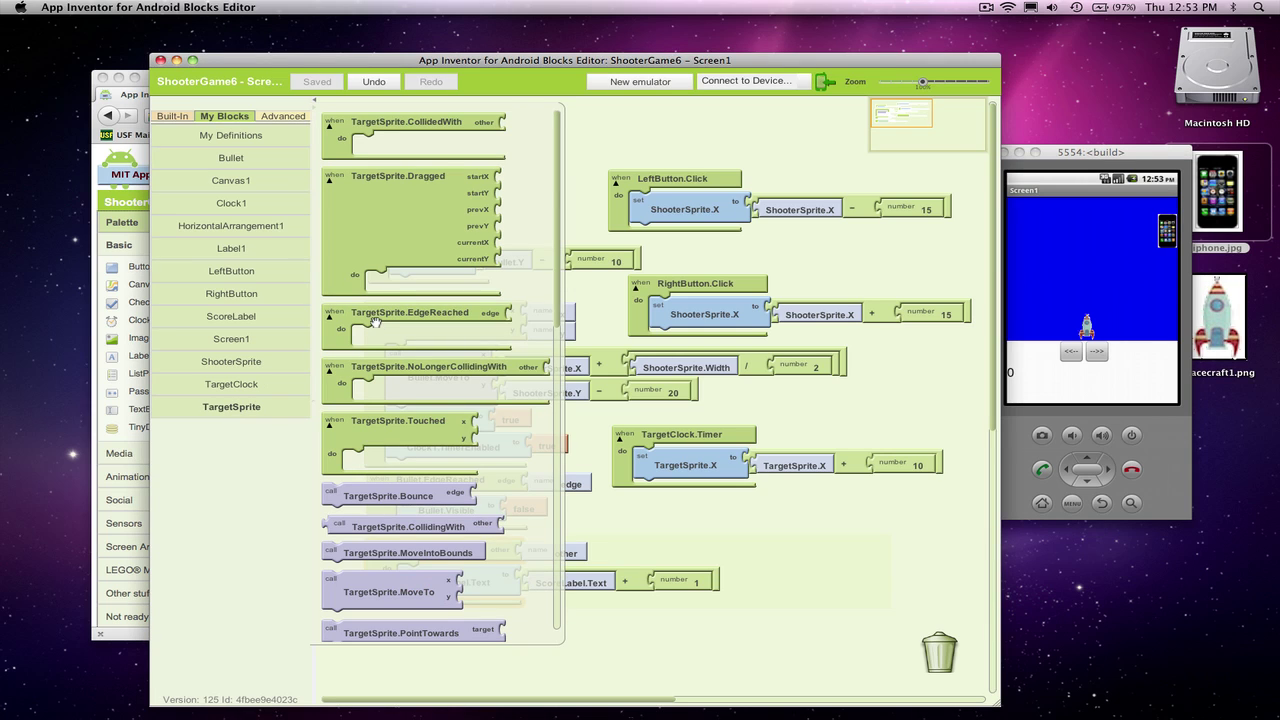
pyautogui.moveTo(374, 318); pyautogui.dragTo(396, 127)
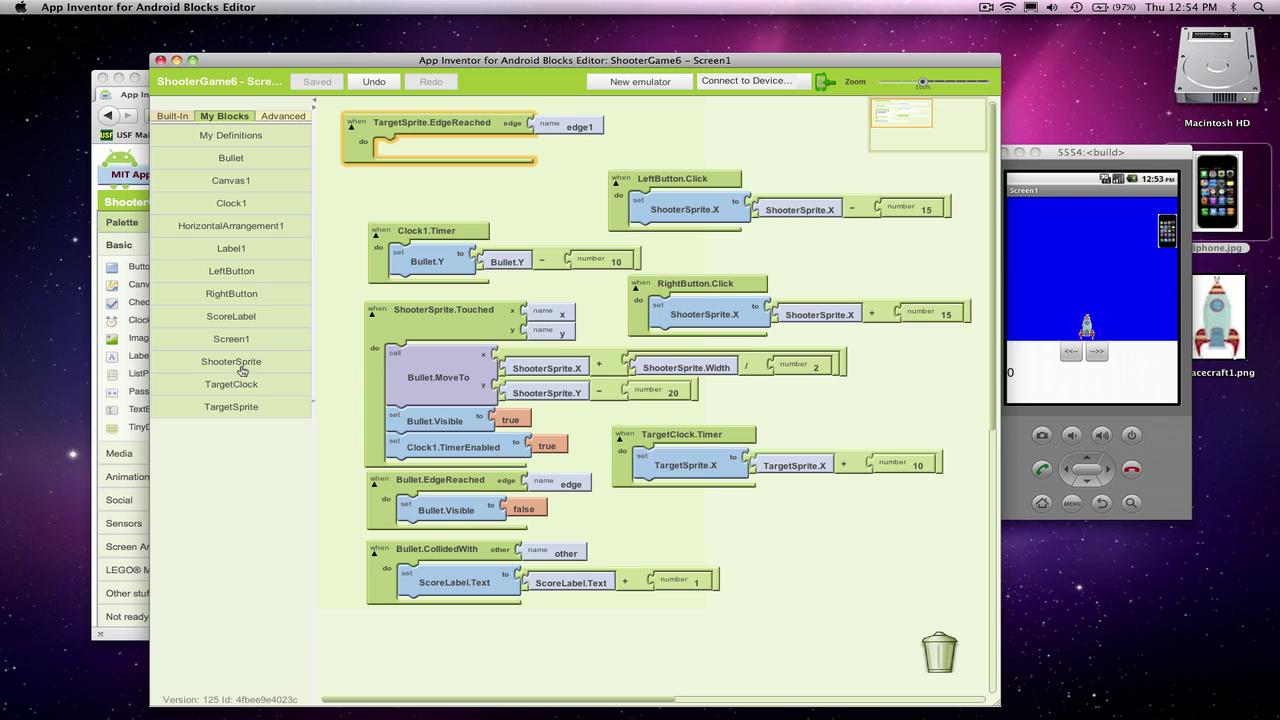
# Step: Inside EdgeReached, set TargetSprite.X to a number block of 10
pyautogui.click(240, 408)
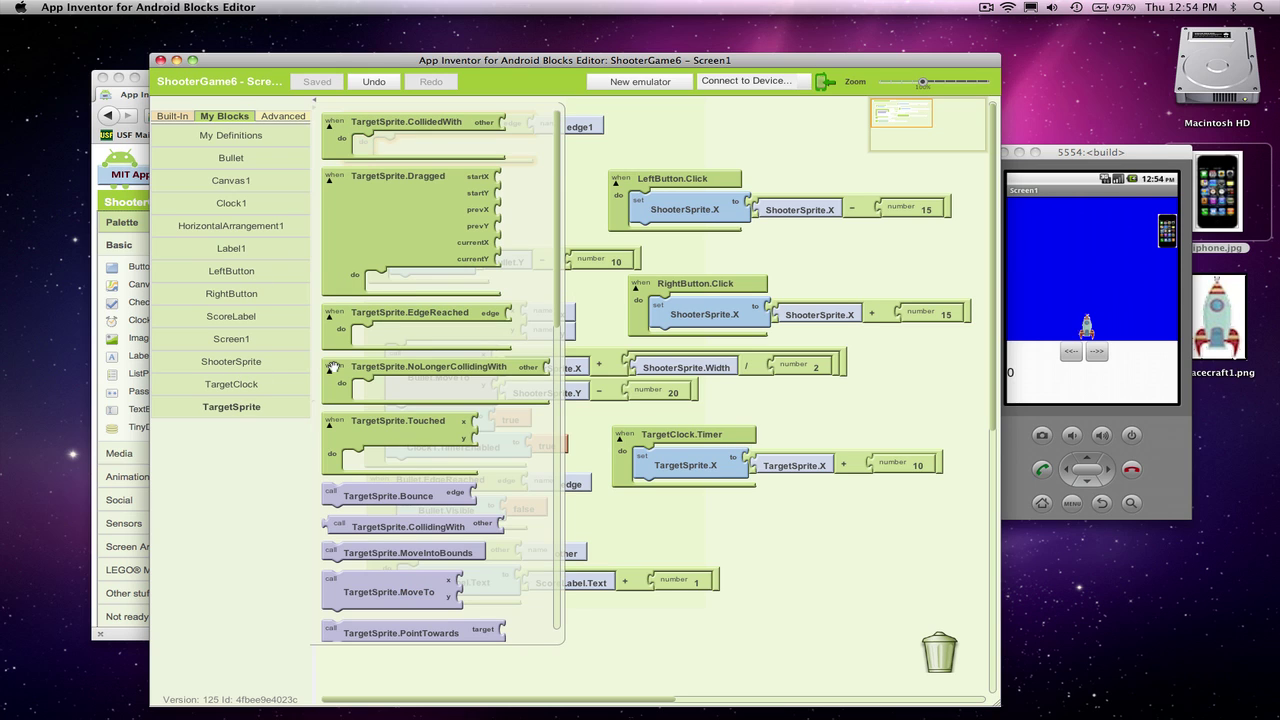
pyautogui.click(556, 478)
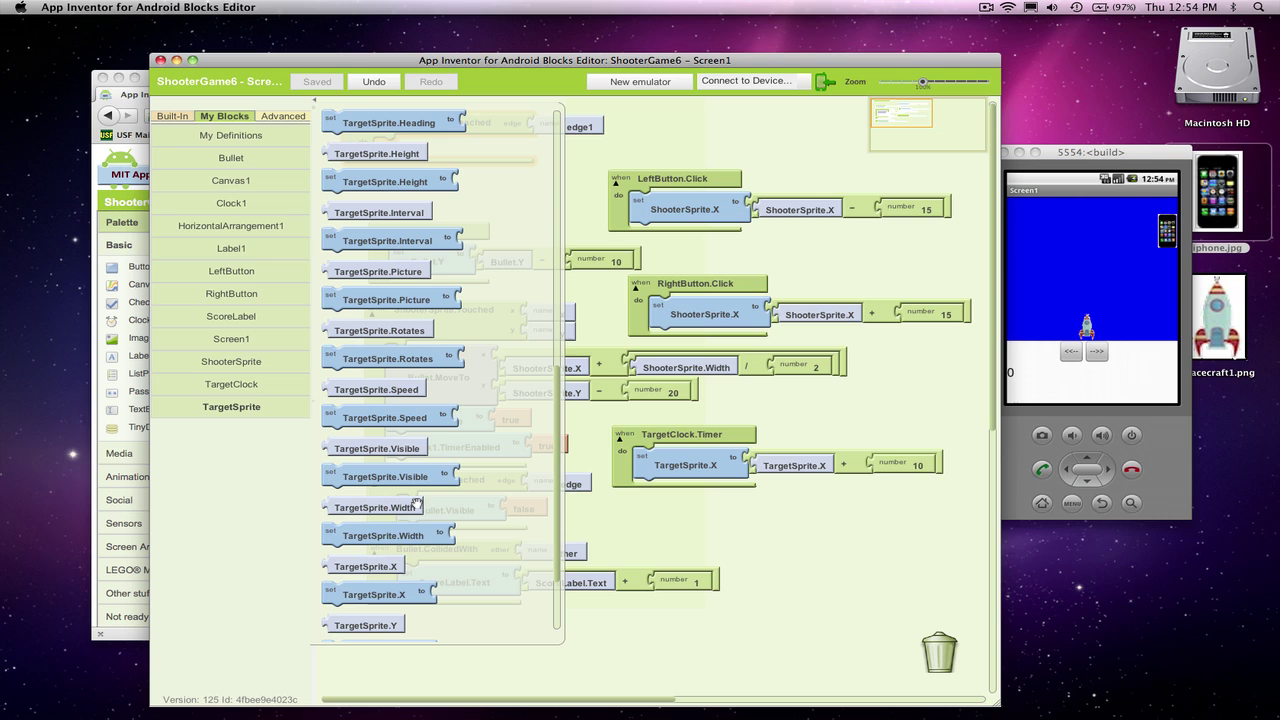
pyautogui.moveTo(373, 594)
pyautogui.mouseDown()
pyautogui.moveTo(421, 286)
pyautogui.moveTo(424, 150)
pyautogui.mouseUp()
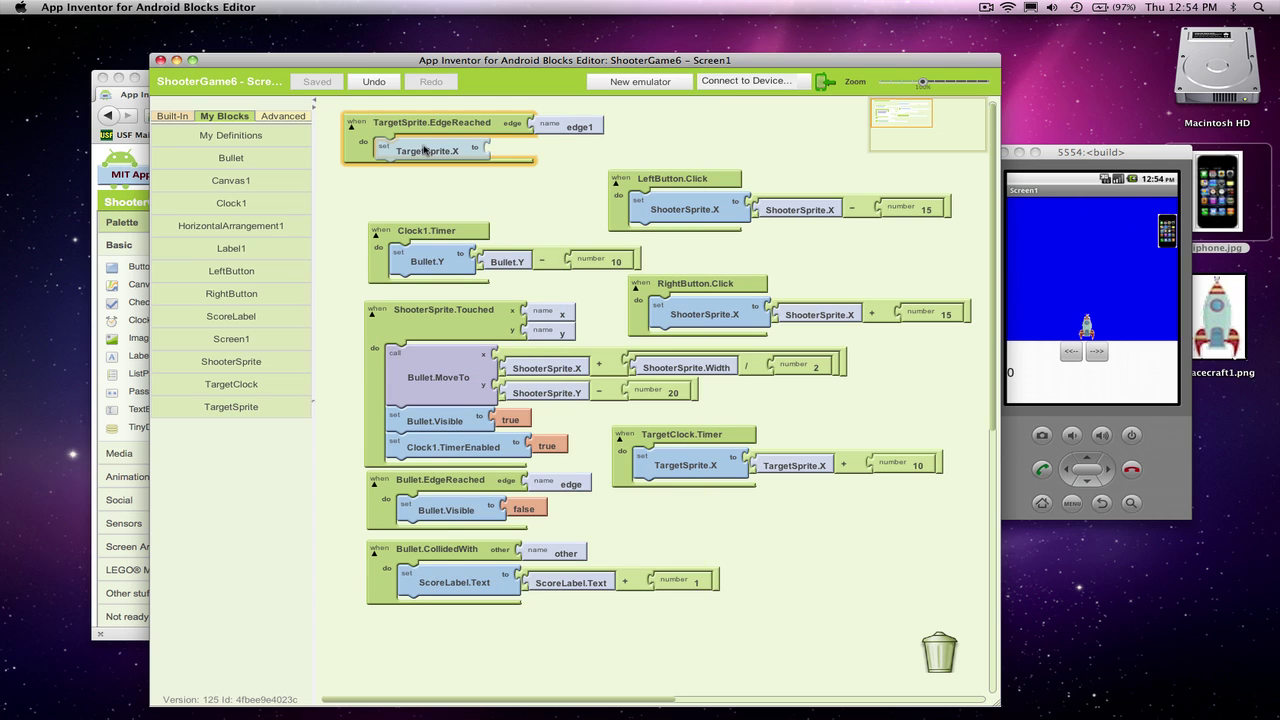
pyautogui.click(492, 182)
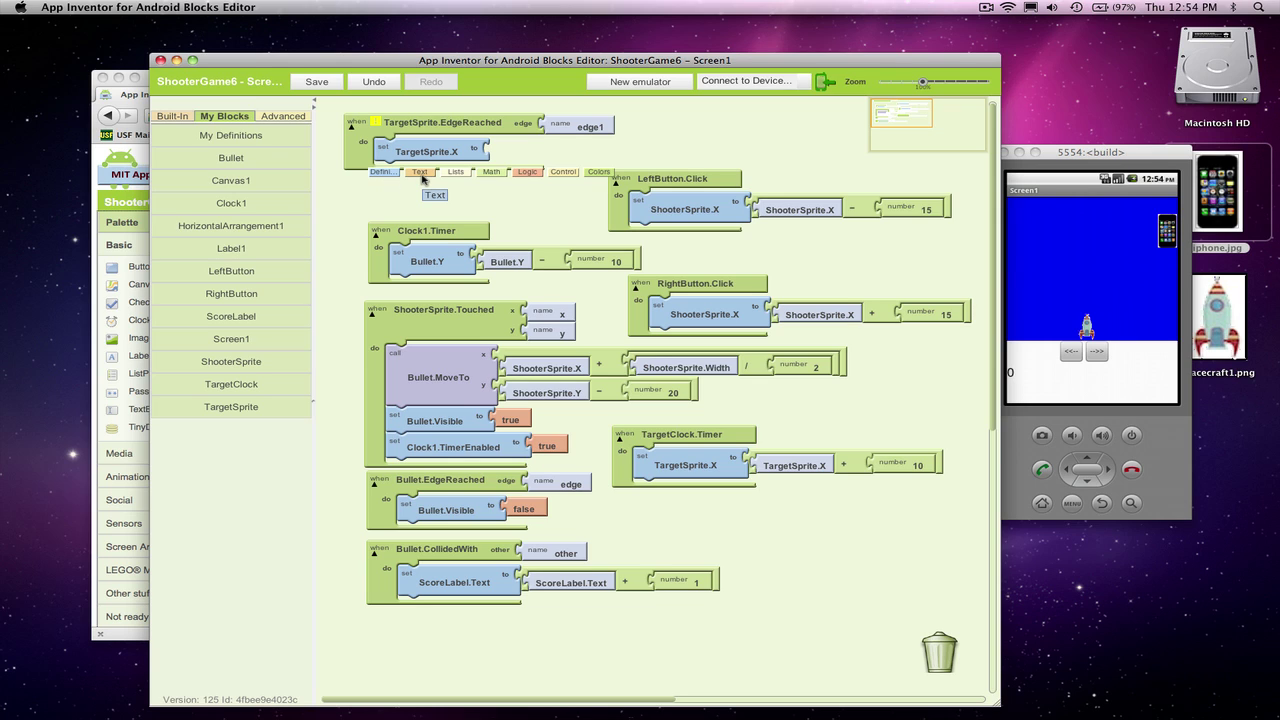
pyautogui.click(448, 191)
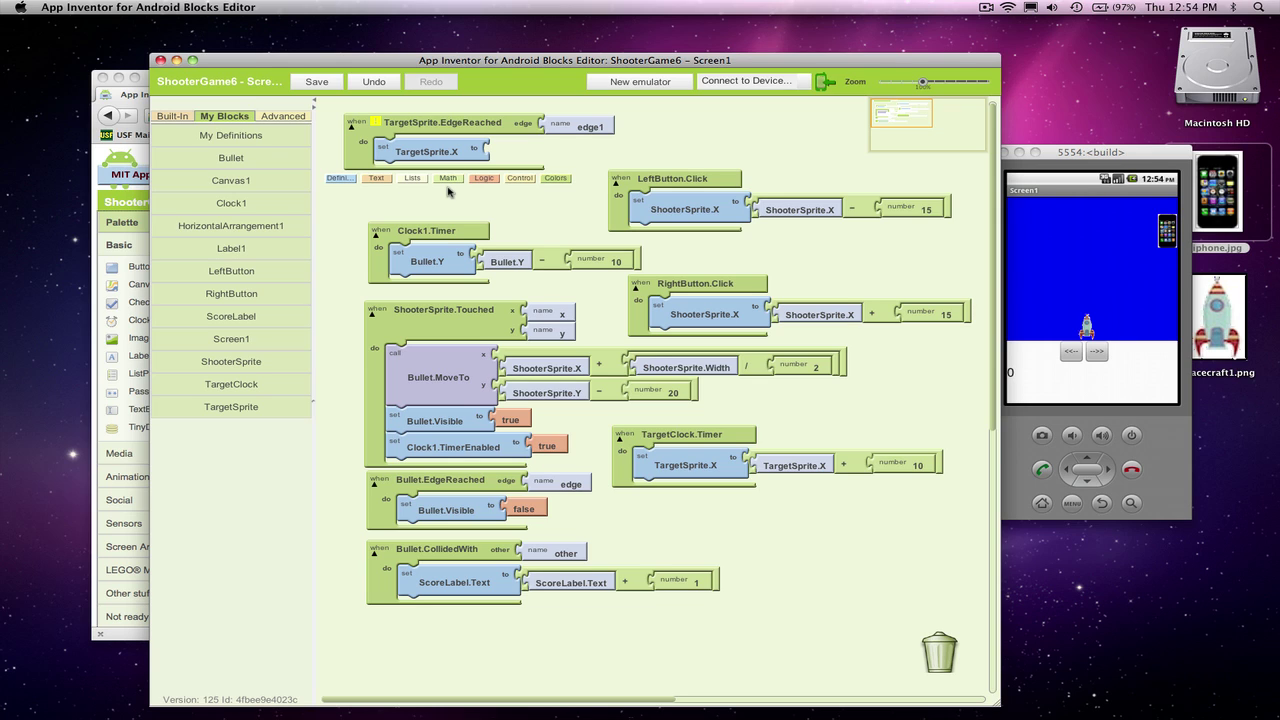
pyautogui.write('10')
pyautogui.press('Return')
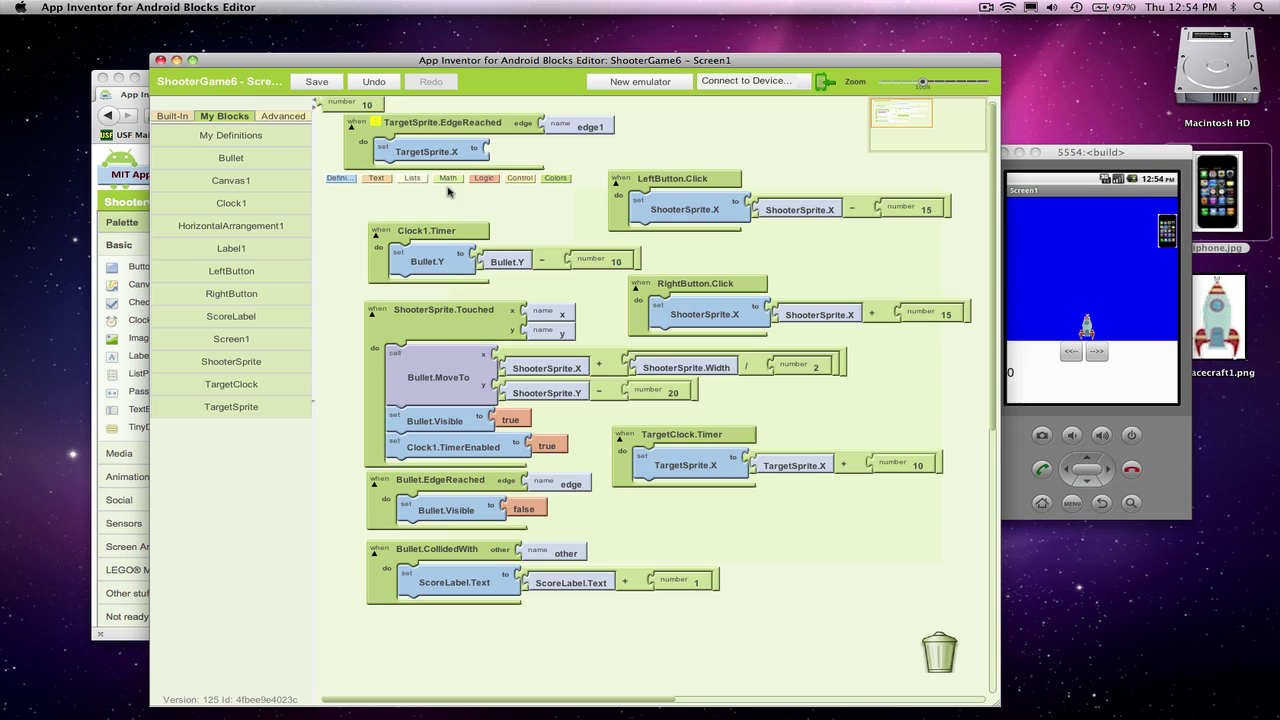
pyautogui.moveTo(462, 197); pyautogui.dragTo(500, 152)
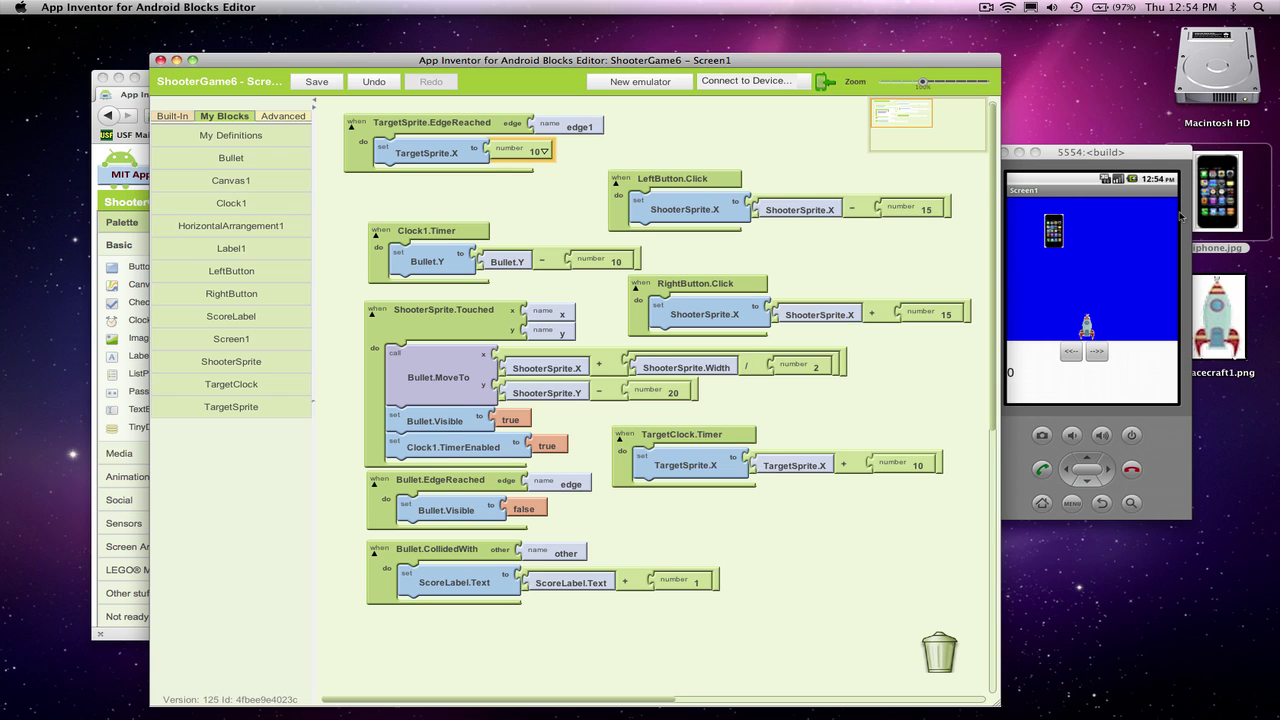
# Step: In the Designer, change TargetSprite's Interval from 1000 to 300 and watch the emulator
pyautogui.click(144, 92)
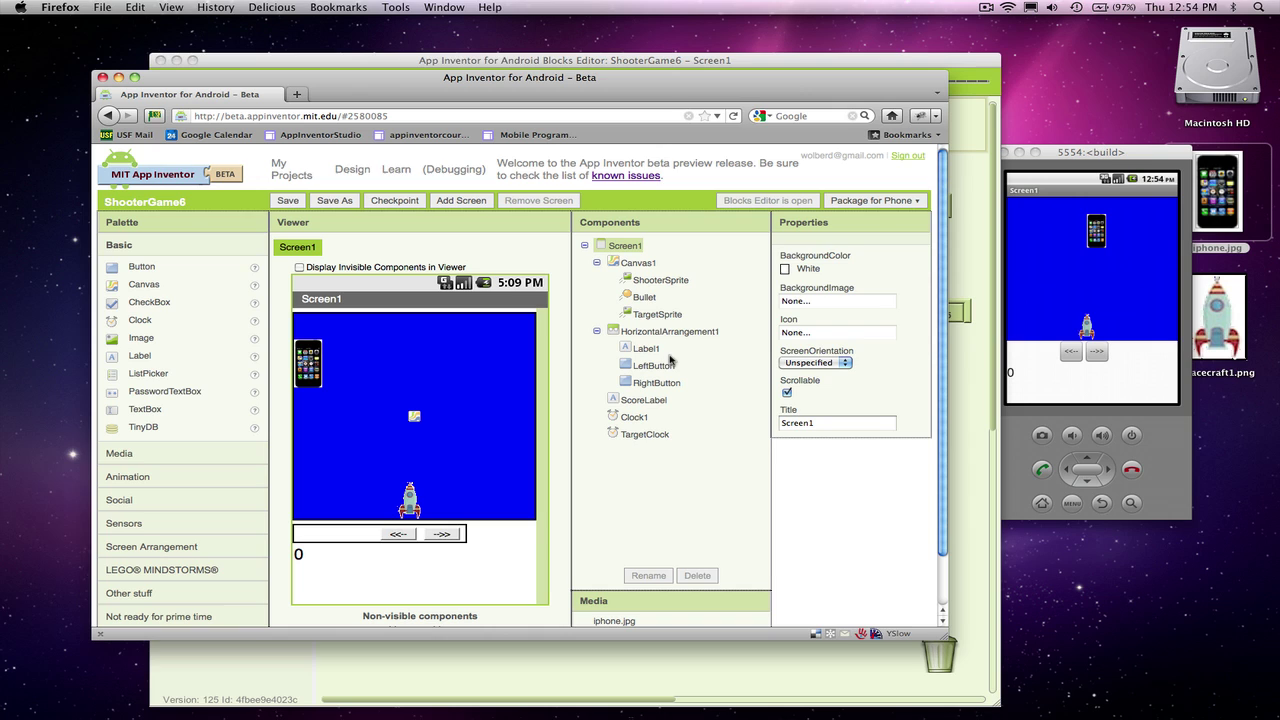
pyautogui.click(658, 314)
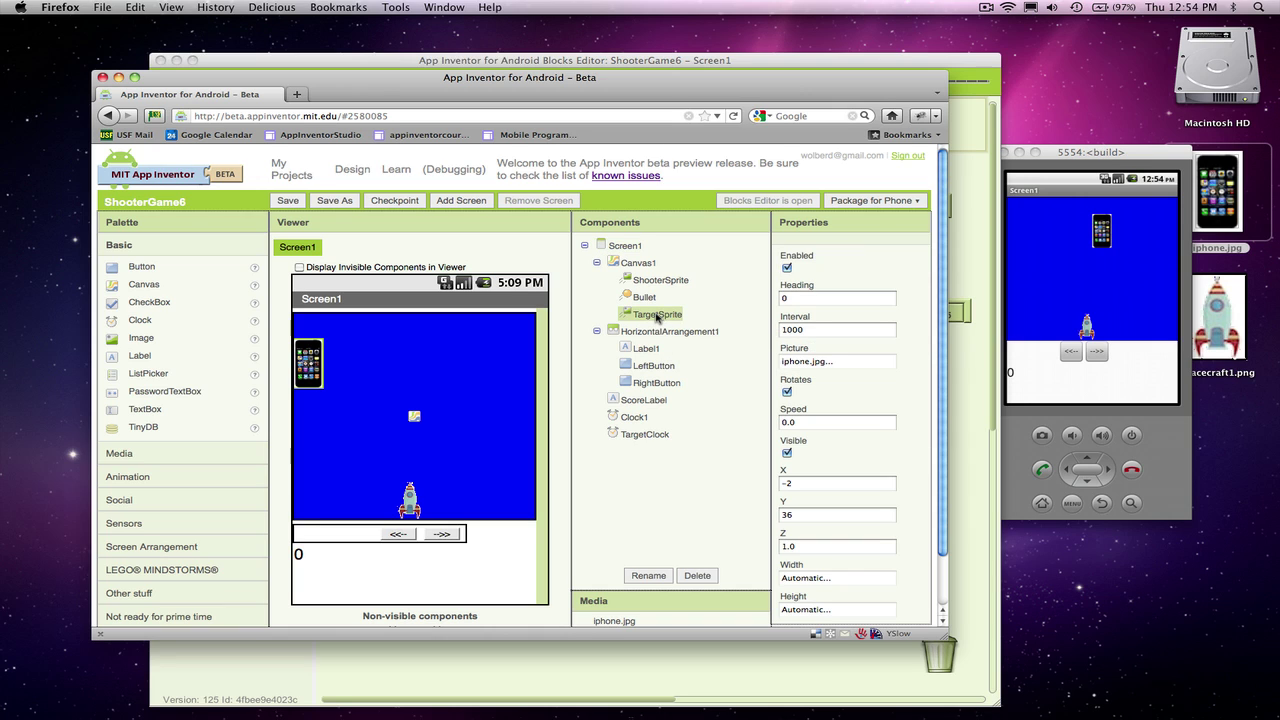
pyautogui.doubleClick(801, 332)
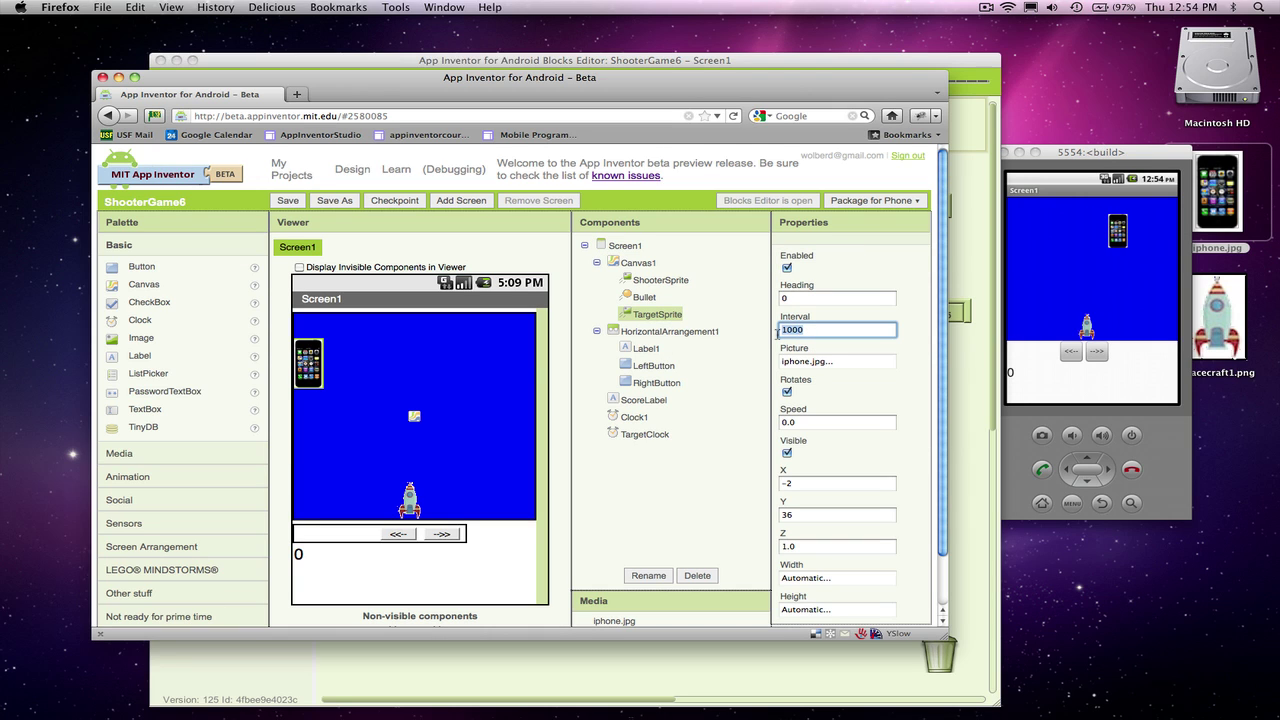
pyautogui.write('3')
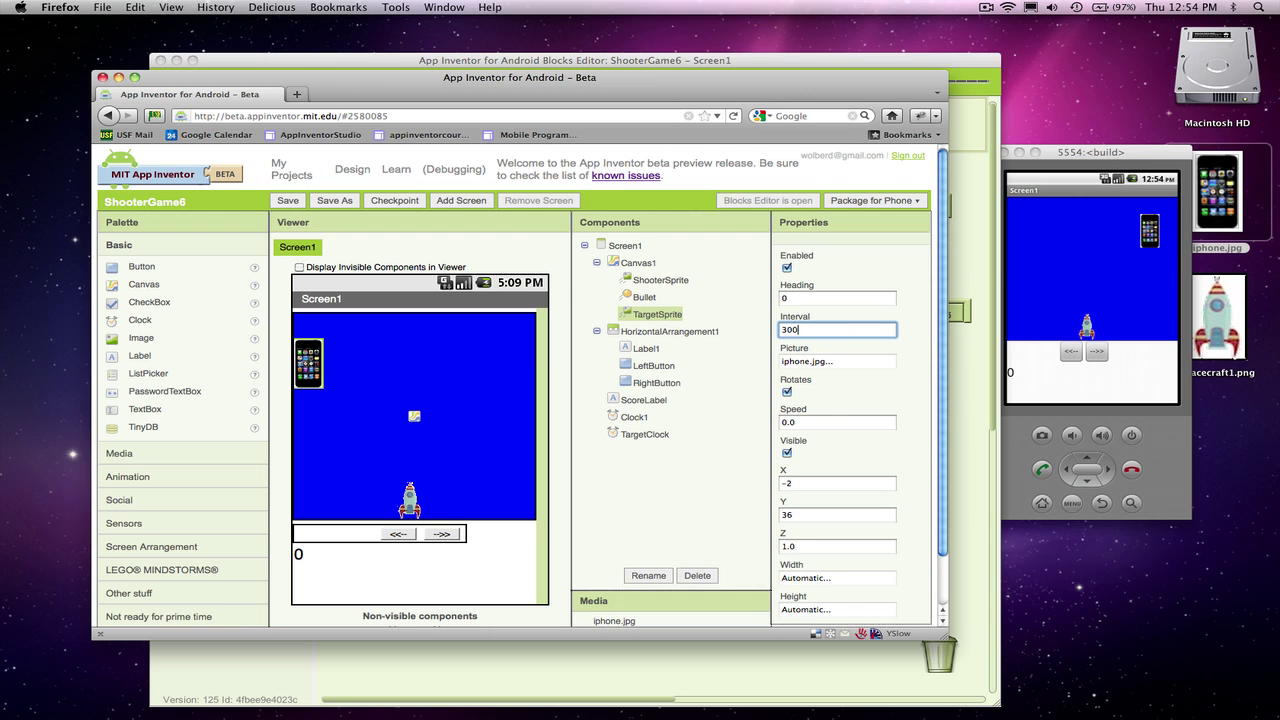
pyautogui.click(1083, 164)
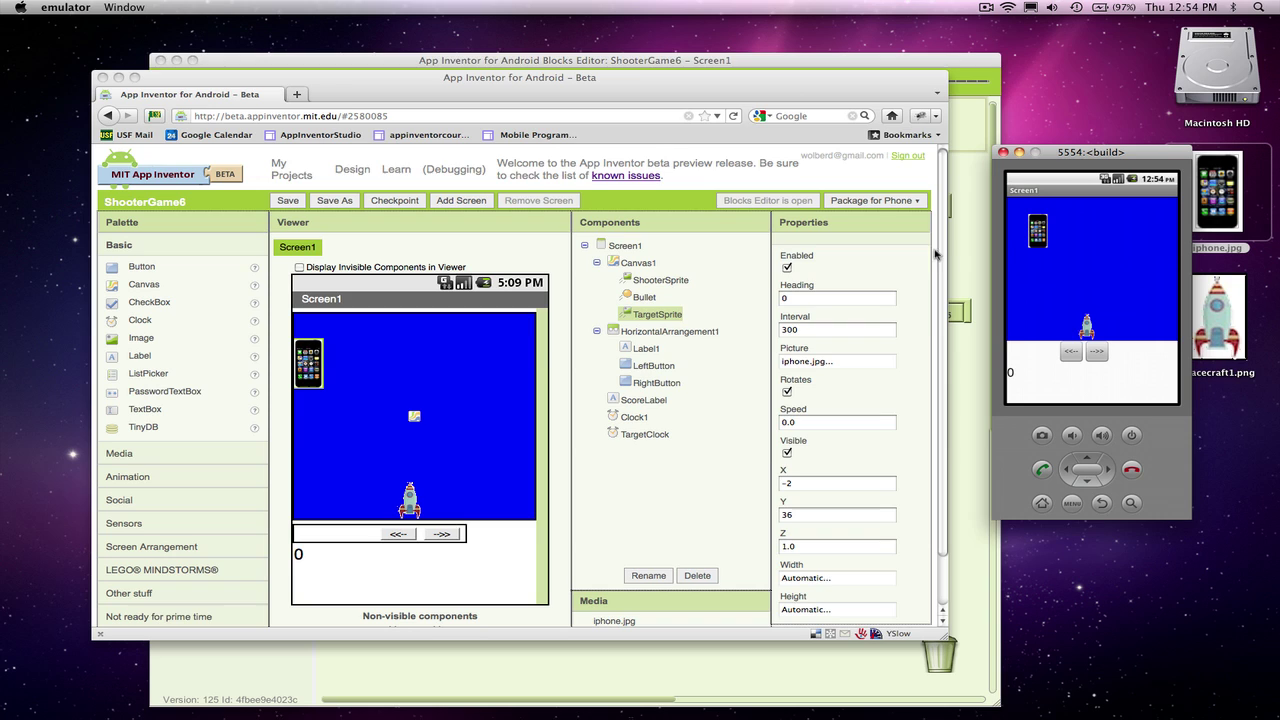
# Step: Reconnect the Blocks Editor to emulator-5554 and confirm restarting ShooterGame6
pyautogui.click(966, 255)
pyautogui.click(757, 86)
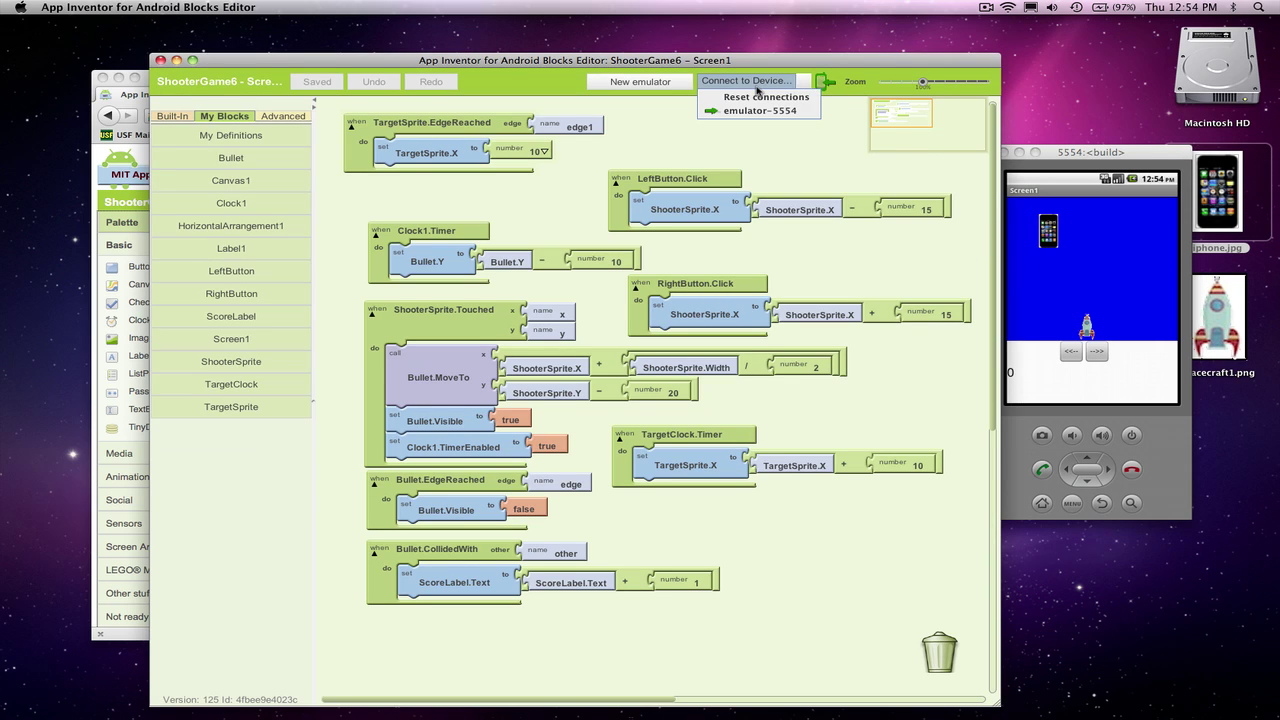
pyautogui.click(757, 110)
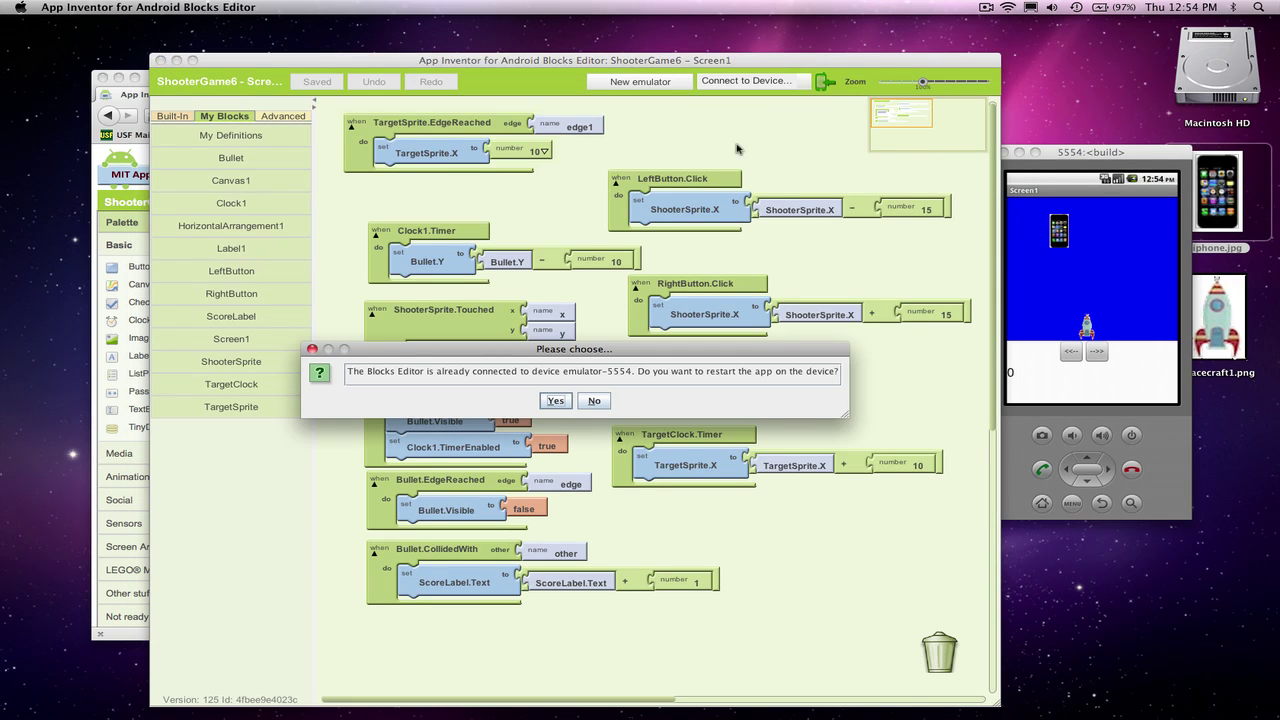
pyautogui.click(563, 404)
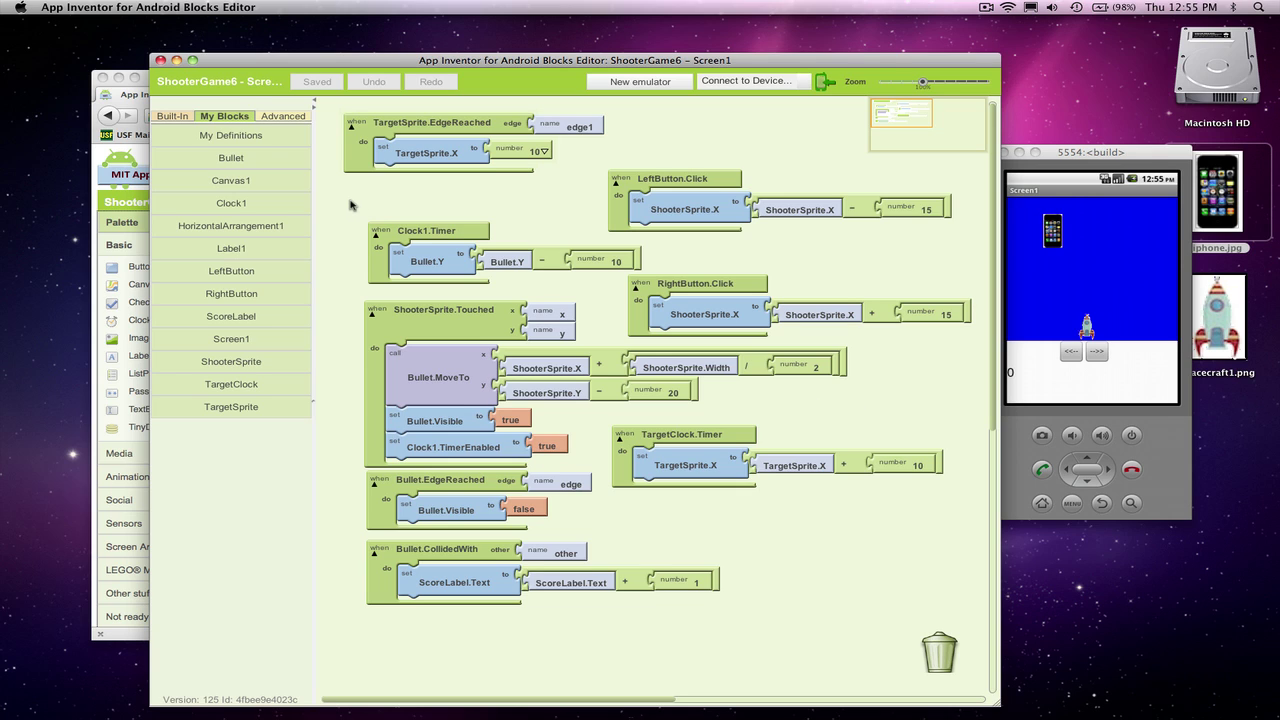
# Step: Set TargetSprite's Interval to 150 and watch the faster target in the emulator
pyautogui.click(148, 80)
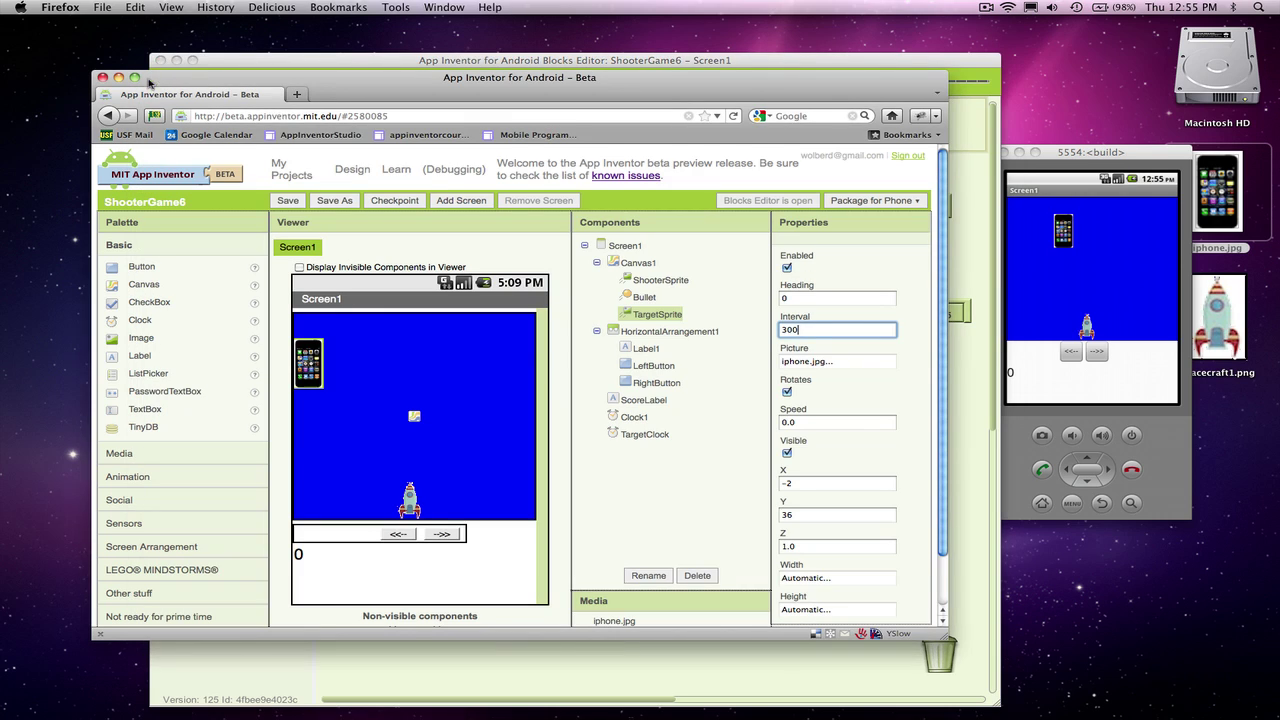
pyautogui.doubleClick(799, 330)
pyautogui.write('1')
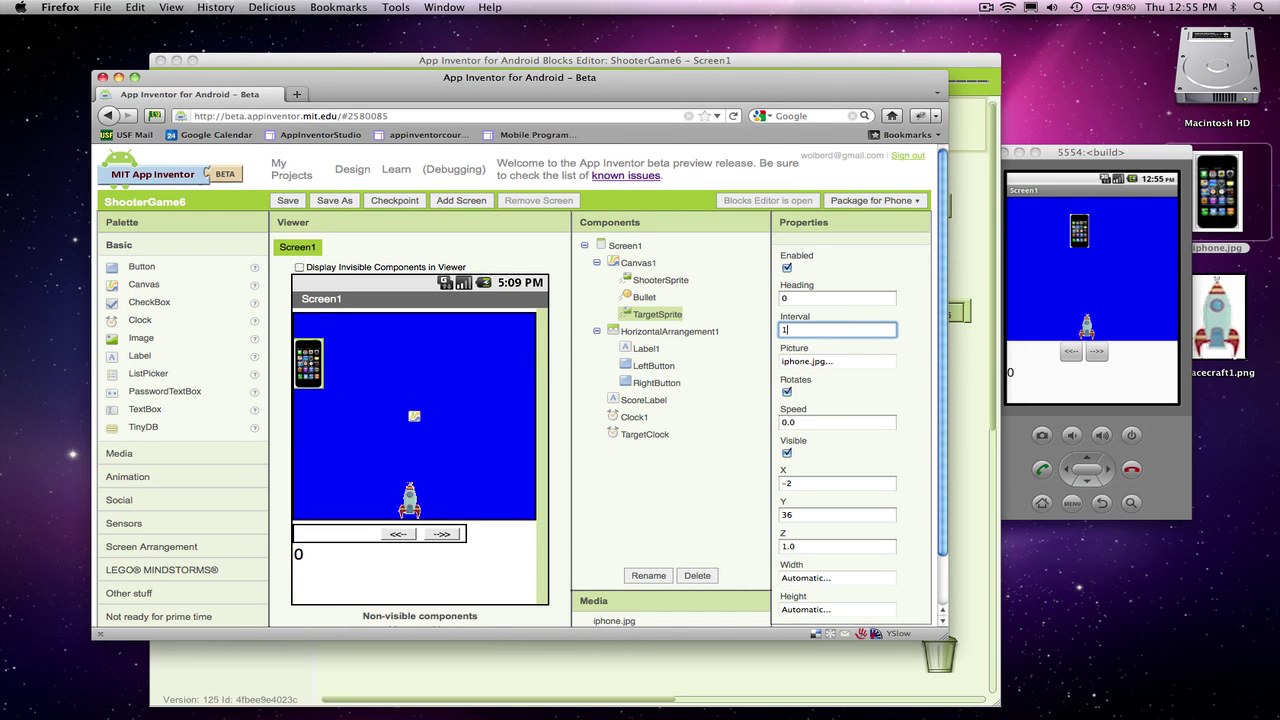
pyautogui.write('50')
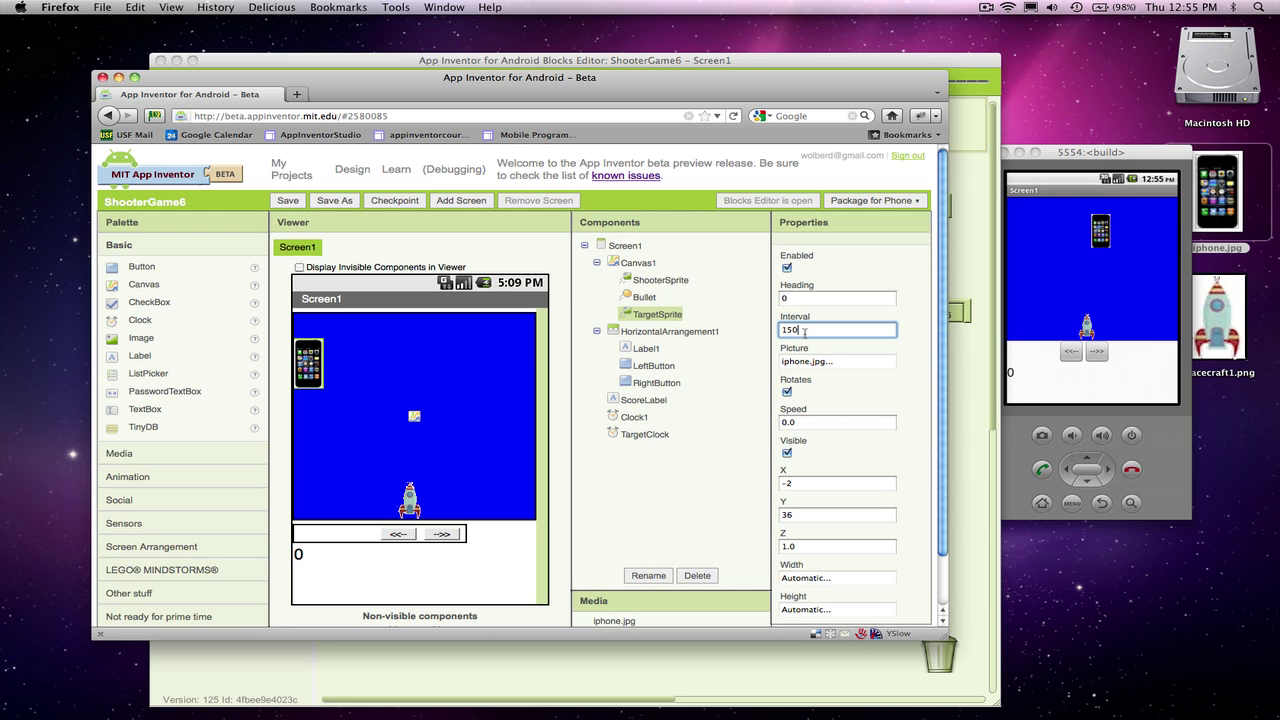
pyautogui.click(1117, 153)
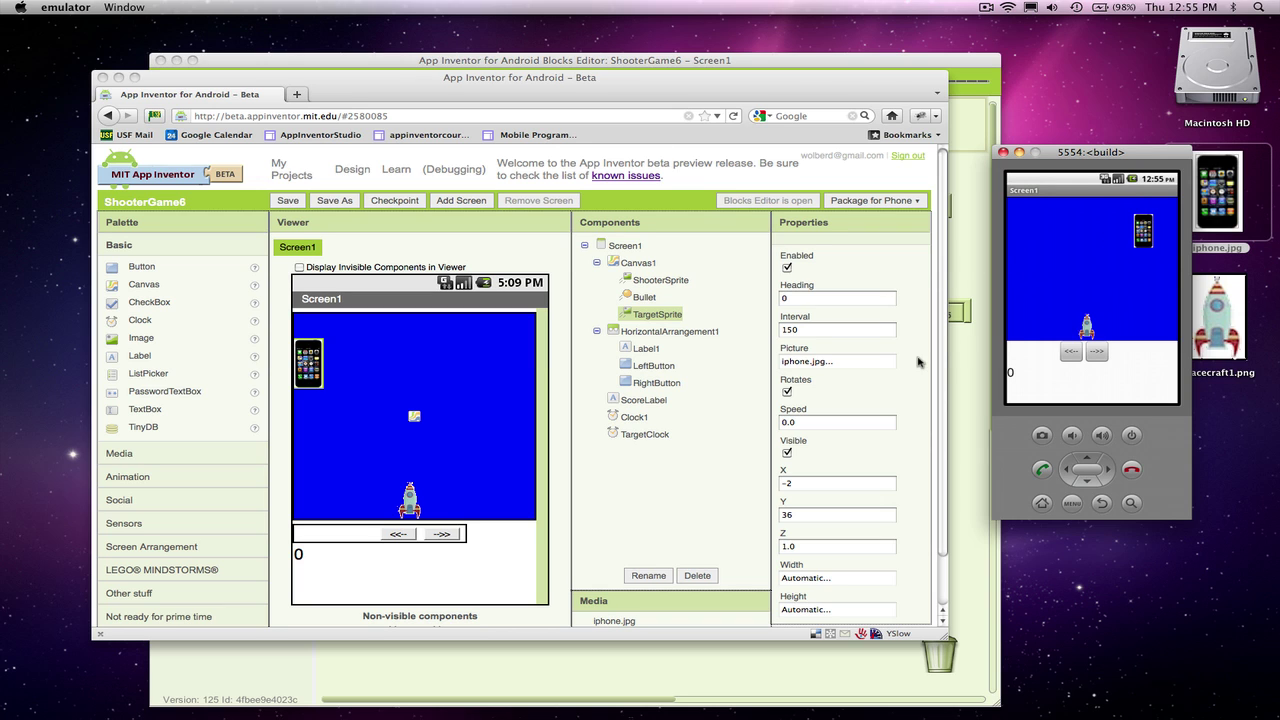
pyautogui.click(958, 347)
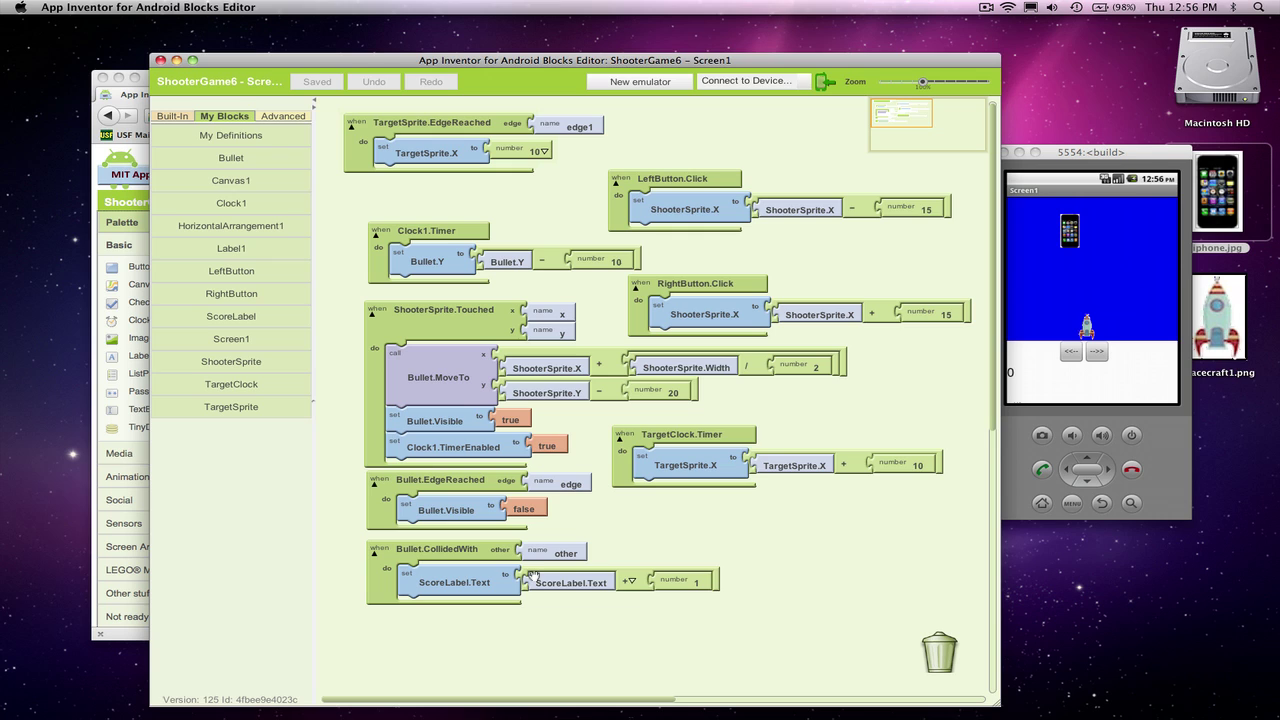
# Step: Copy the set Bullet.Visible to false block into Bullet.CollidedWith's do slot
pyautogui.click(476, 512)
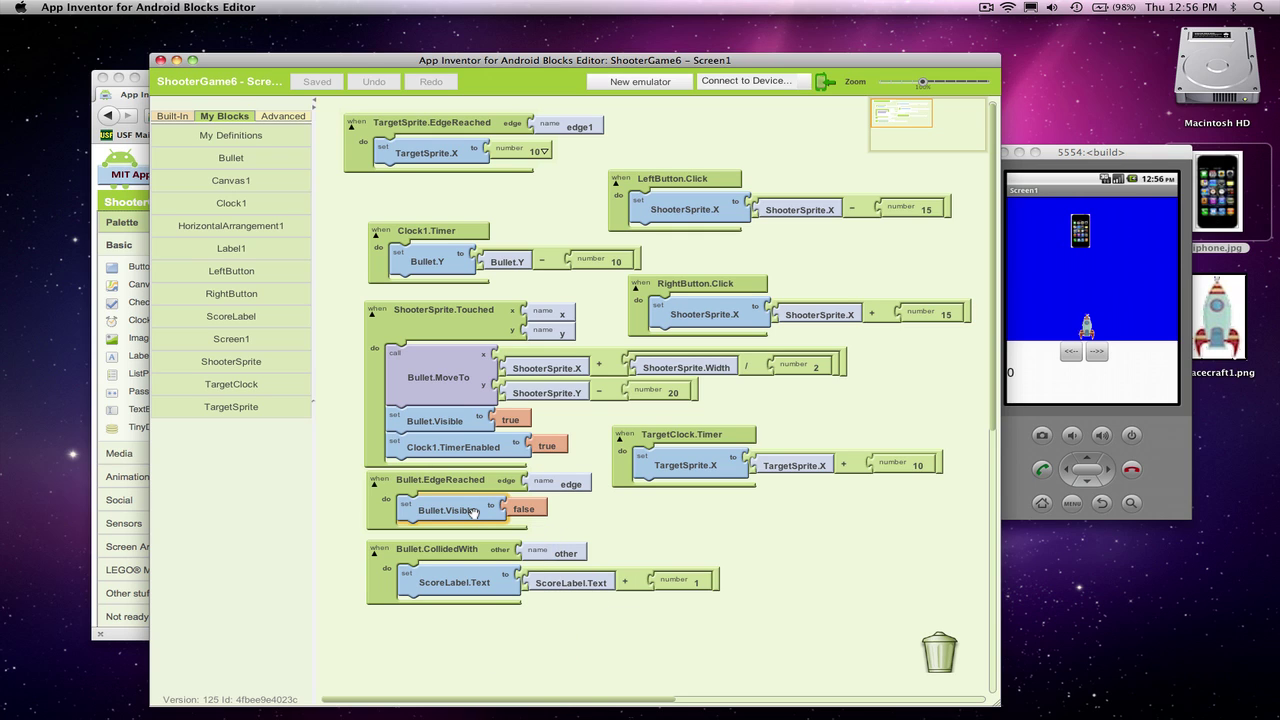
pyautogui.press('super+c')
pyautogui.press('super+v')
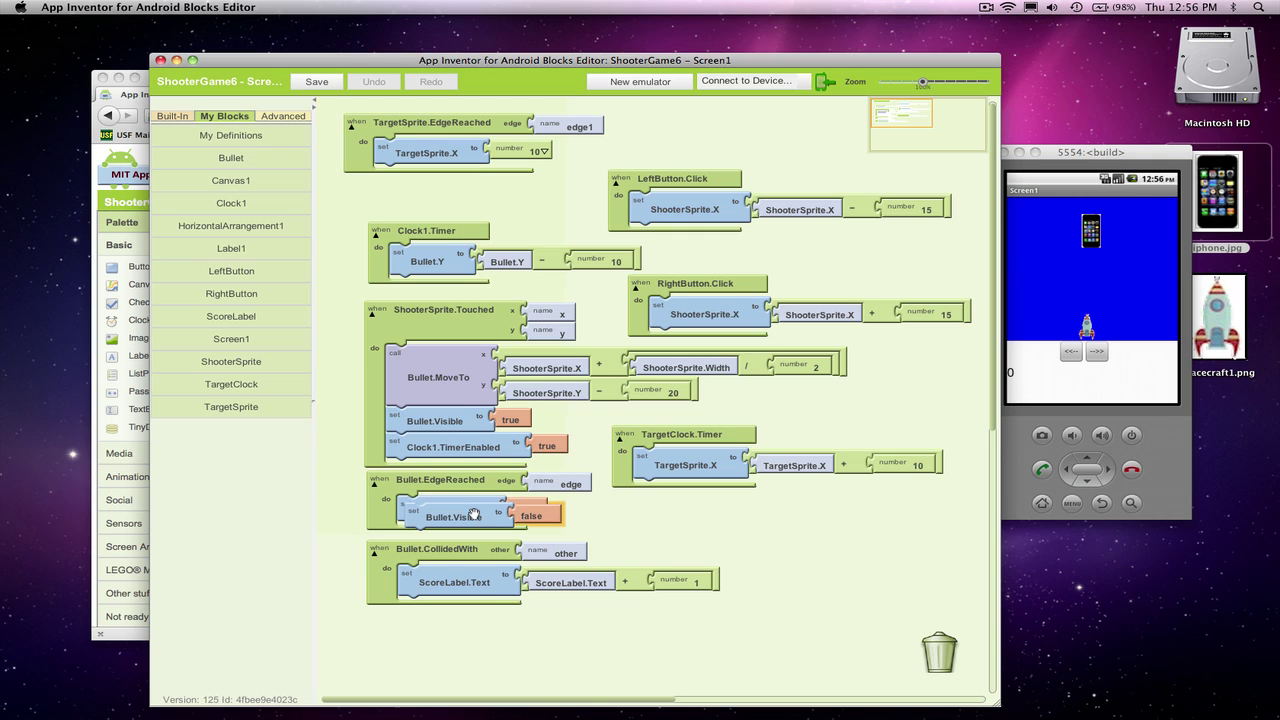
pyautogui.moveTo(474, 512); pyautogui.dragTo(462, 604)
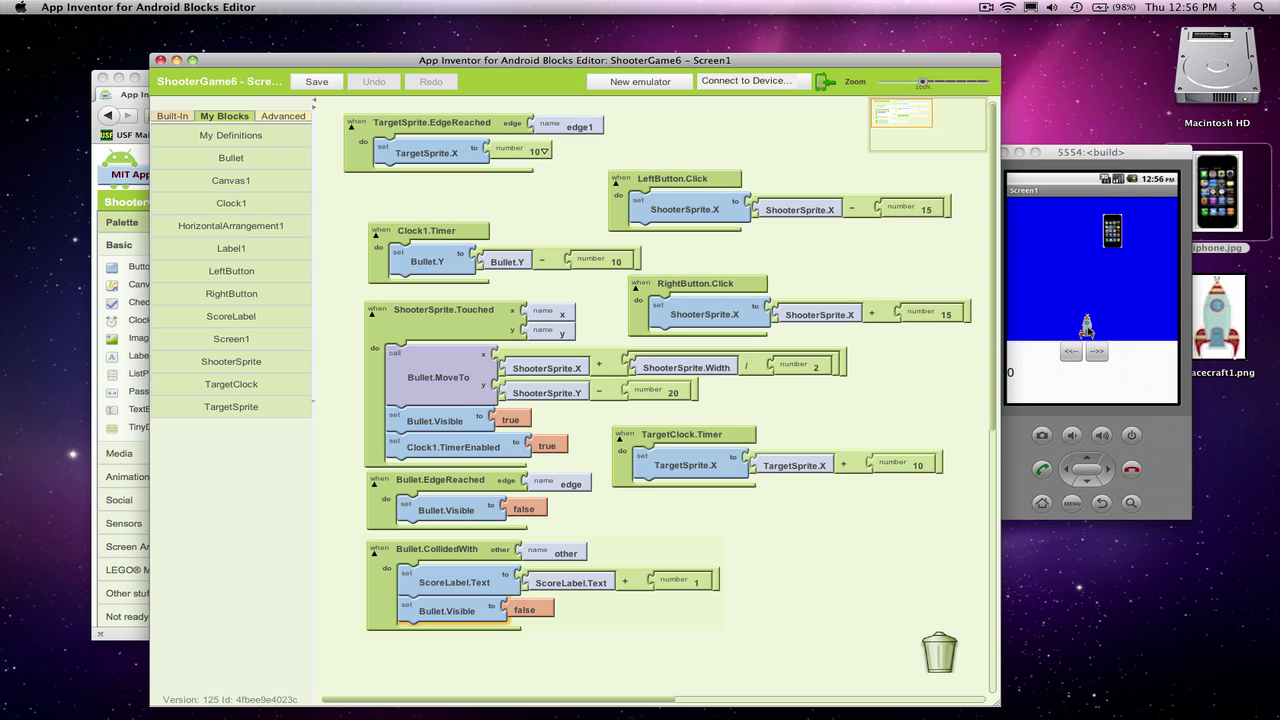
# Step: Play ShooterGame6 in the emulator, moving the rocket right and left and firing at the target
pyautogui.click(1102, 353)
pyautogui.click(1100, 352)
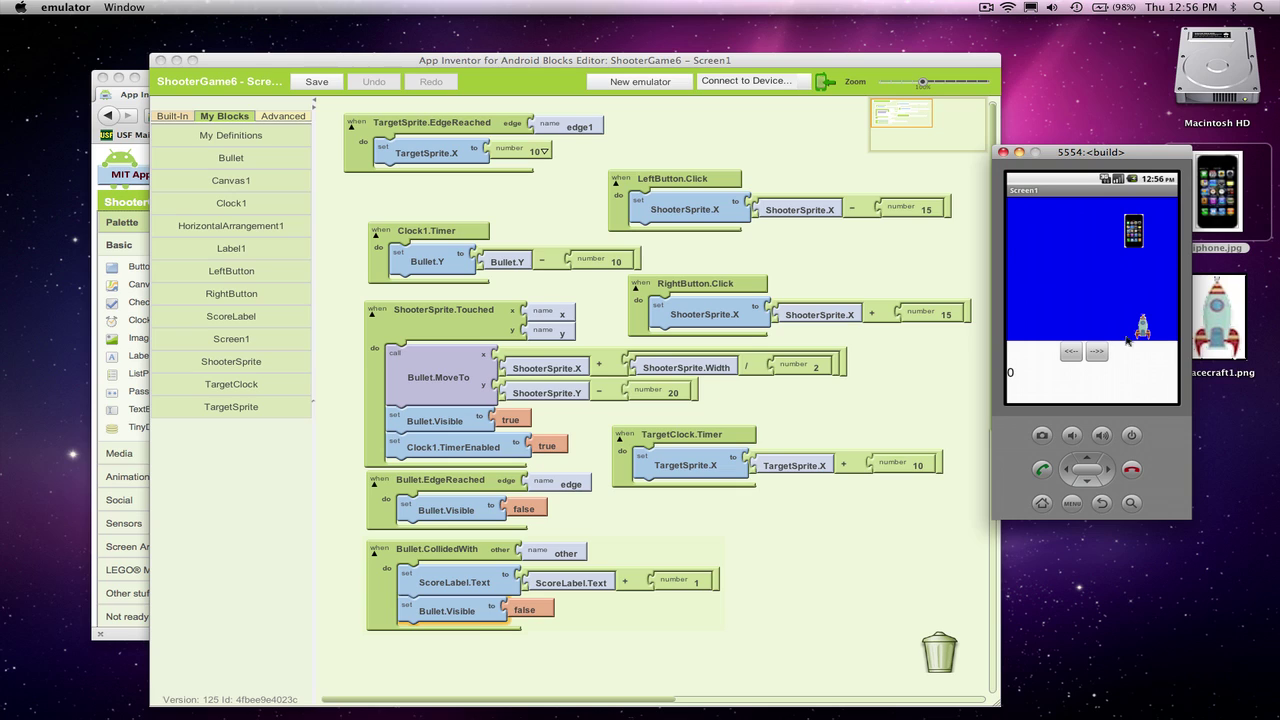
pyautogui.click(1100, 352)
pyautogui.click(1142, 326)
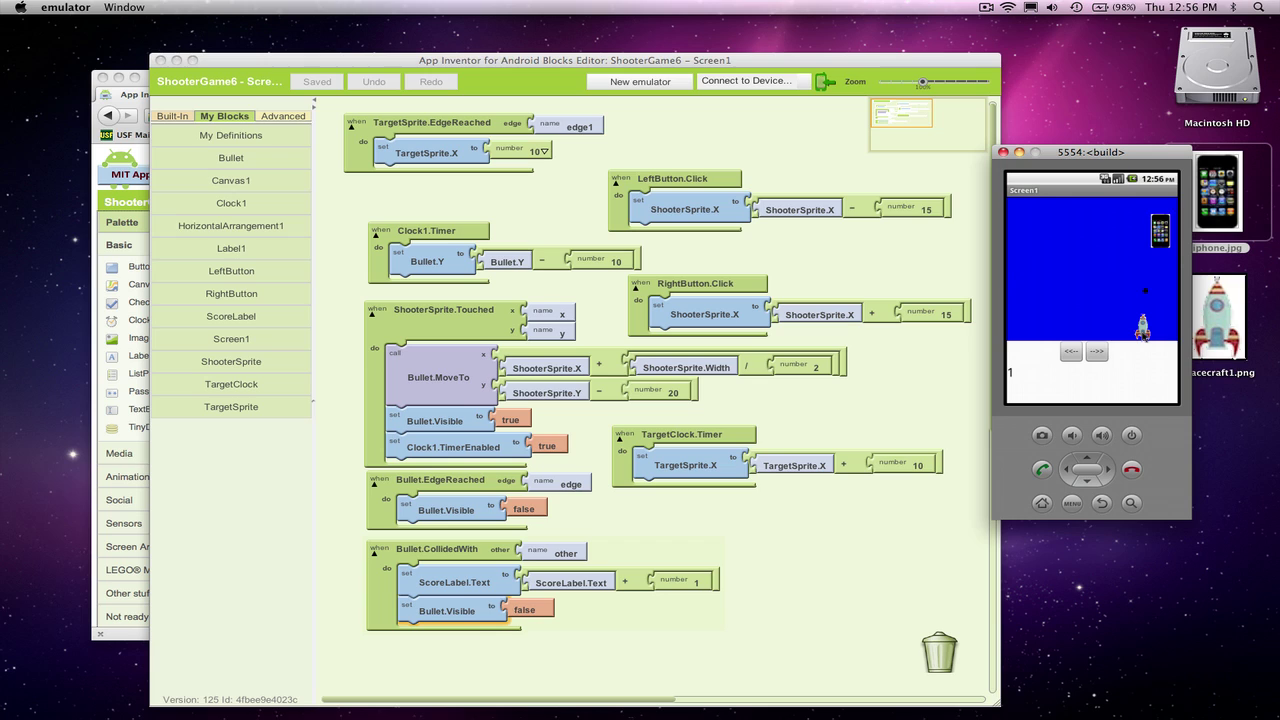
pyautogui.click(1070, 353)
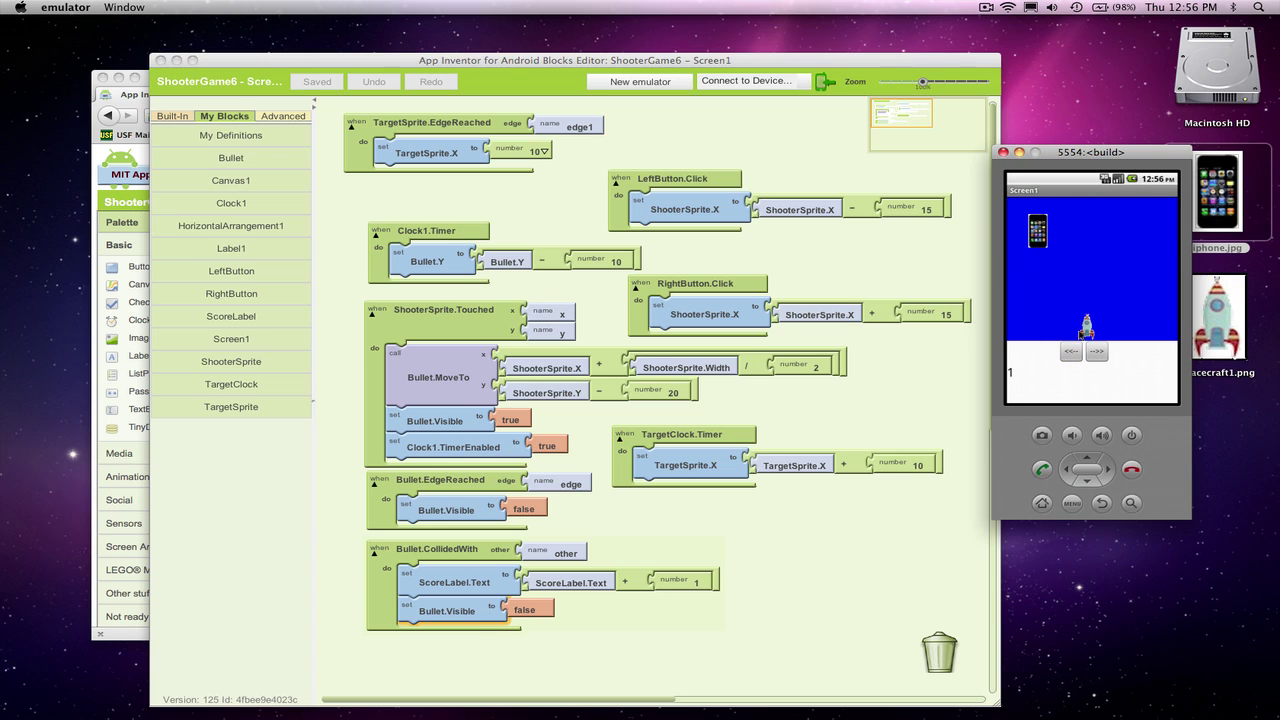
pyautogui.click(1073, 355)
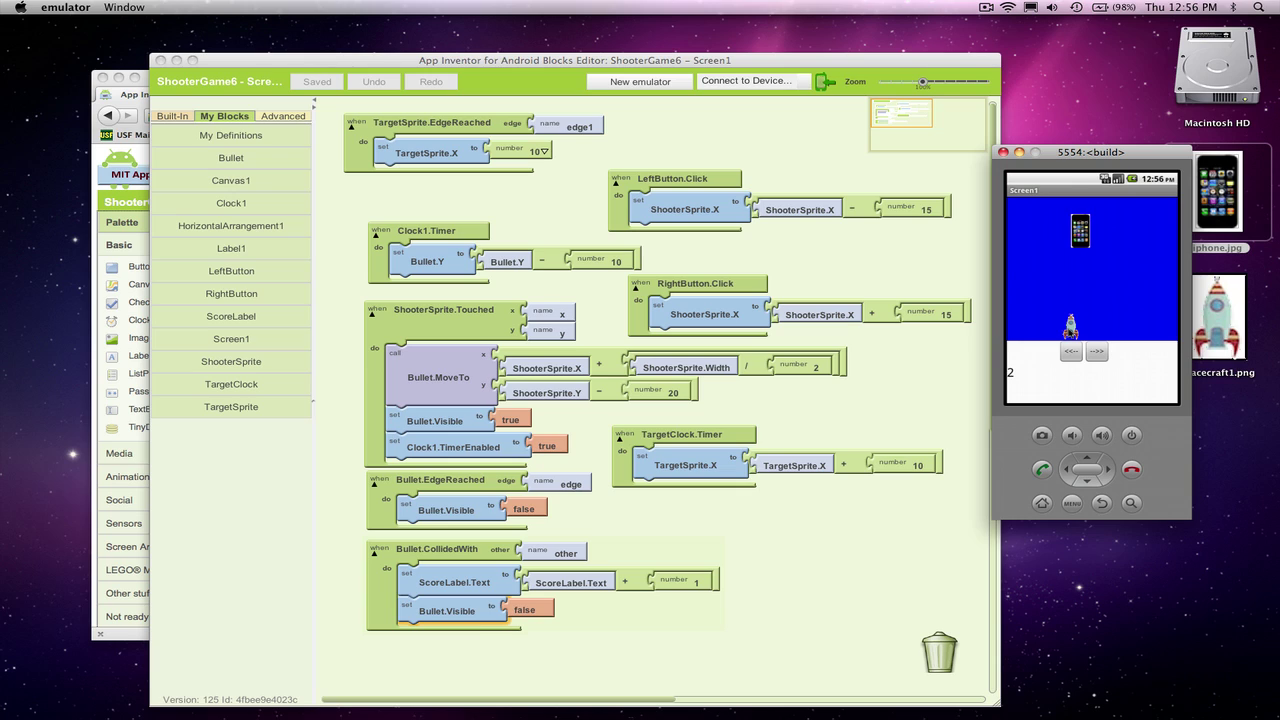
pyautogui.click(987, 7)
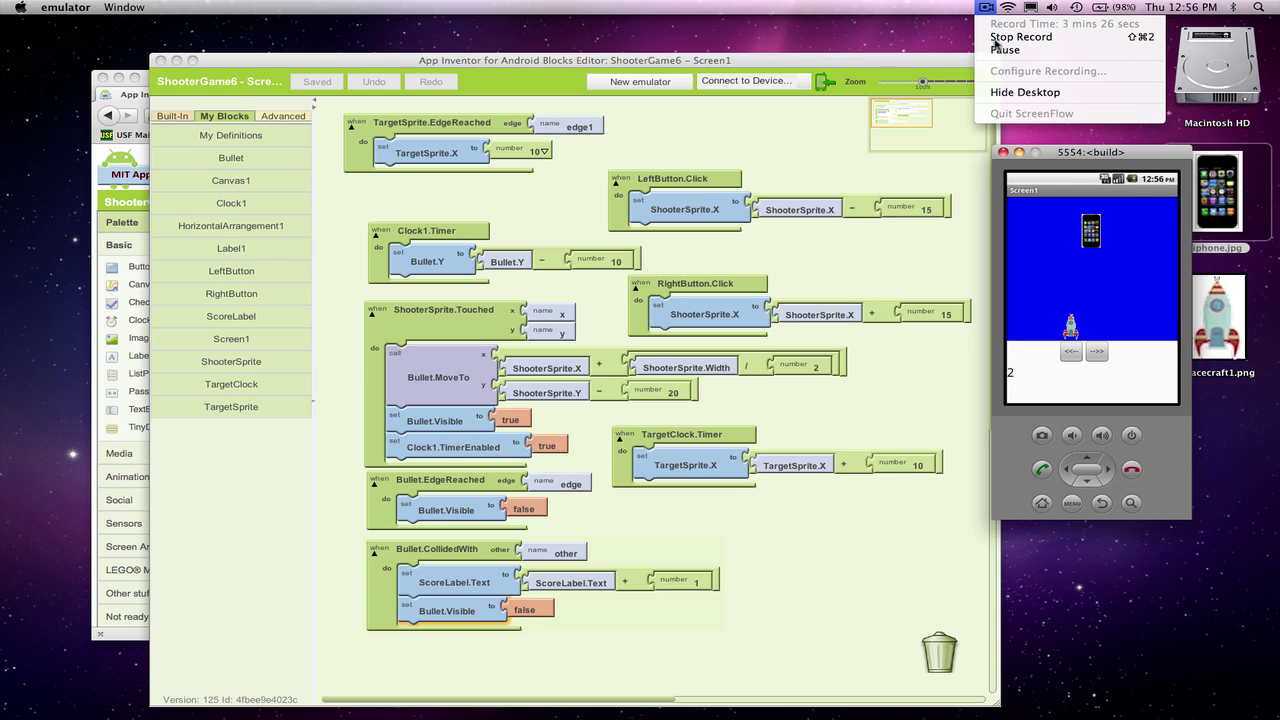